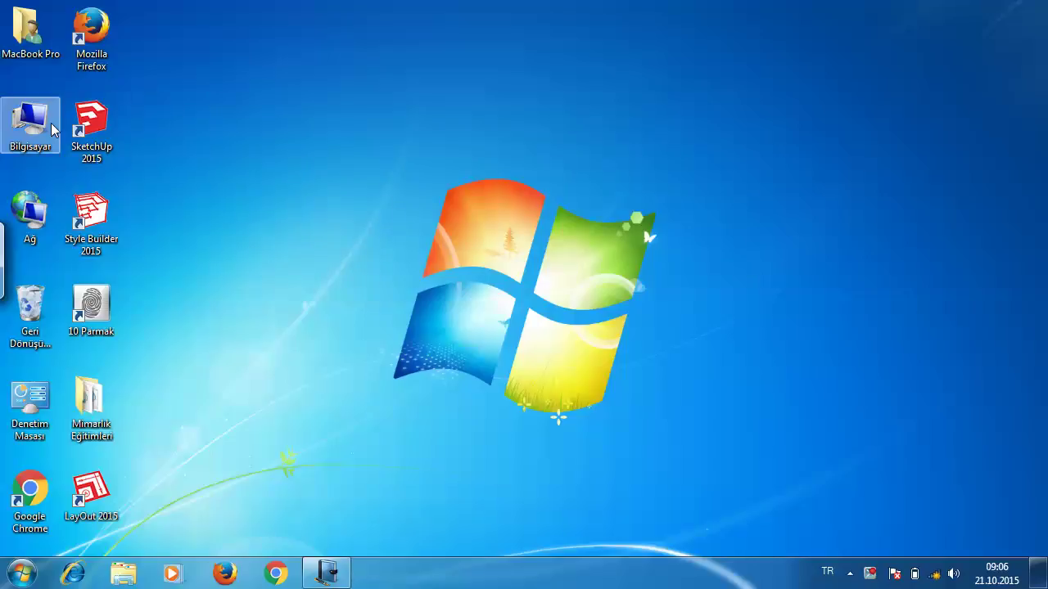
Open the BOOTCAMP (D:) drive from Bilgisayar.
{"action": "double_click", "coordinate": [23, 131]}
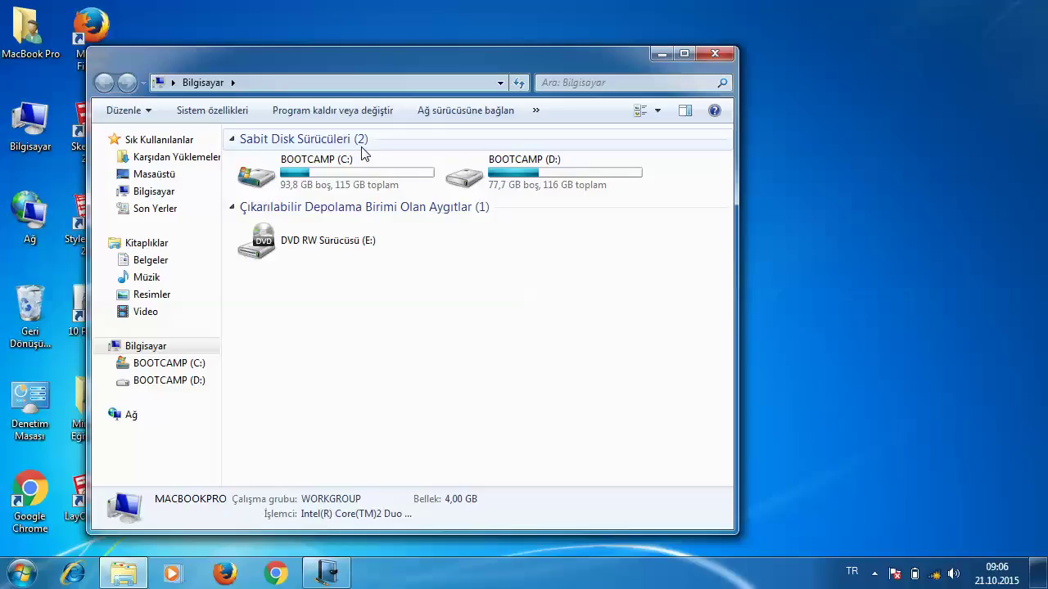
{"action": "double_click", "coordinate": [538, 185]}
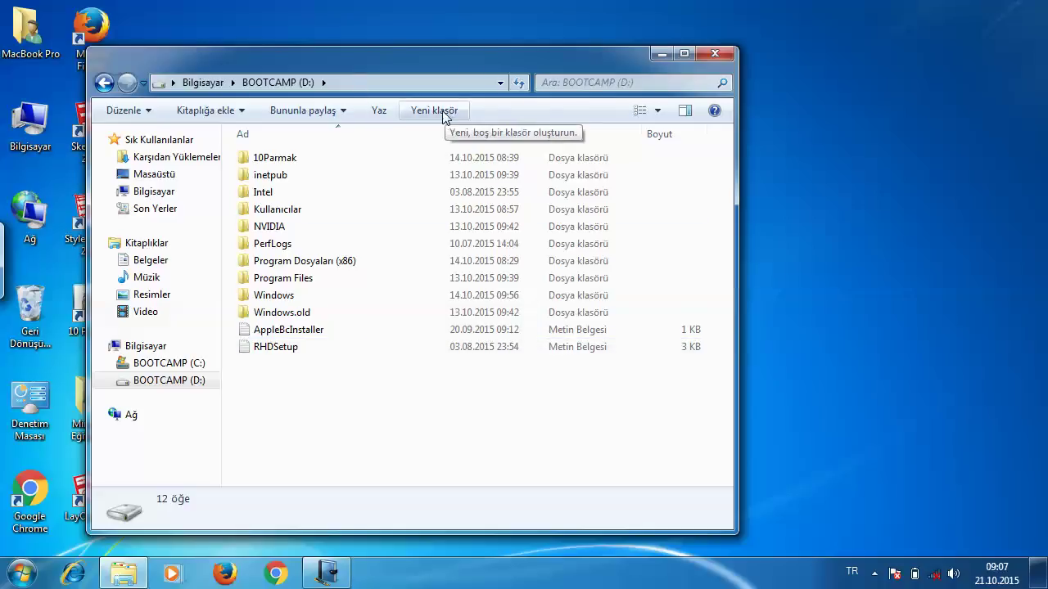
{"action": "key", "text": "alt"}
{"action": "key", "text": "Down"}
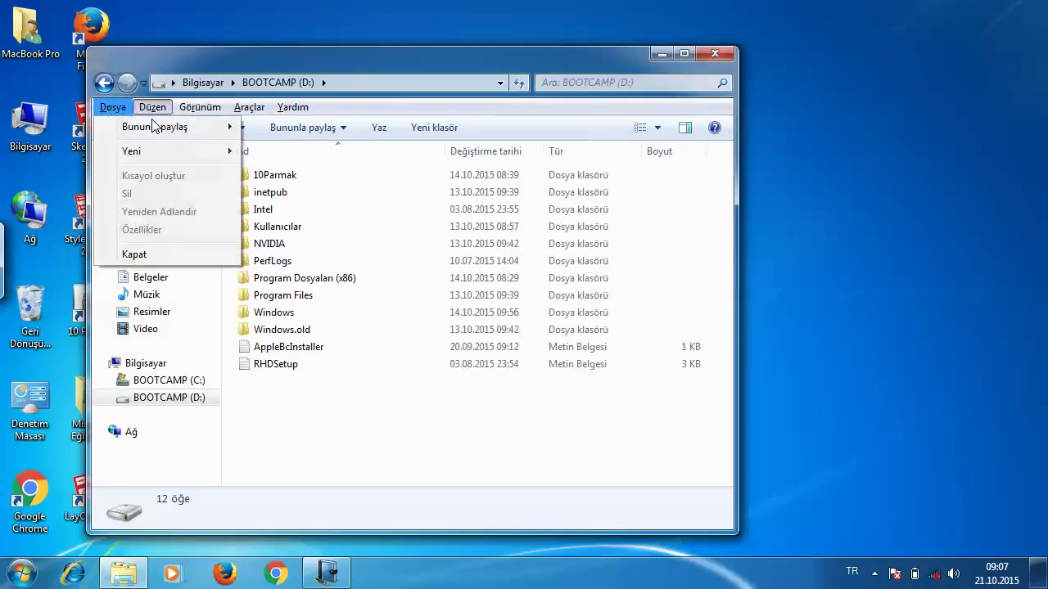
{"action": "key", "text": "Escape"}
{"action": "left_click", "coordinate": [113, 106]}
{"action": "mouse_move", "coordinate": [170, 151]}
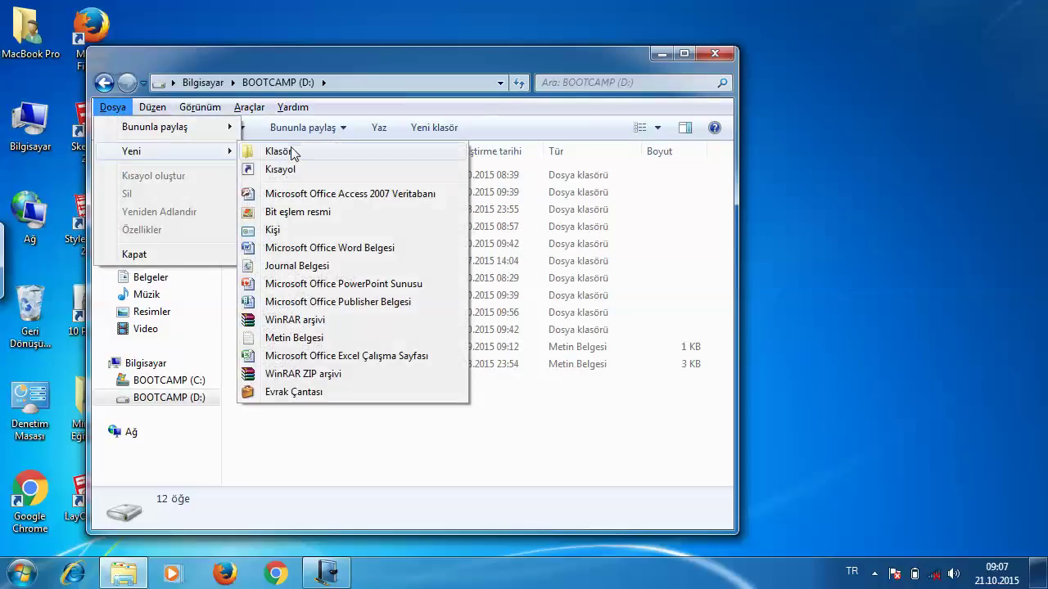
{"action": "left_click", "coordinate": [547, 427]}
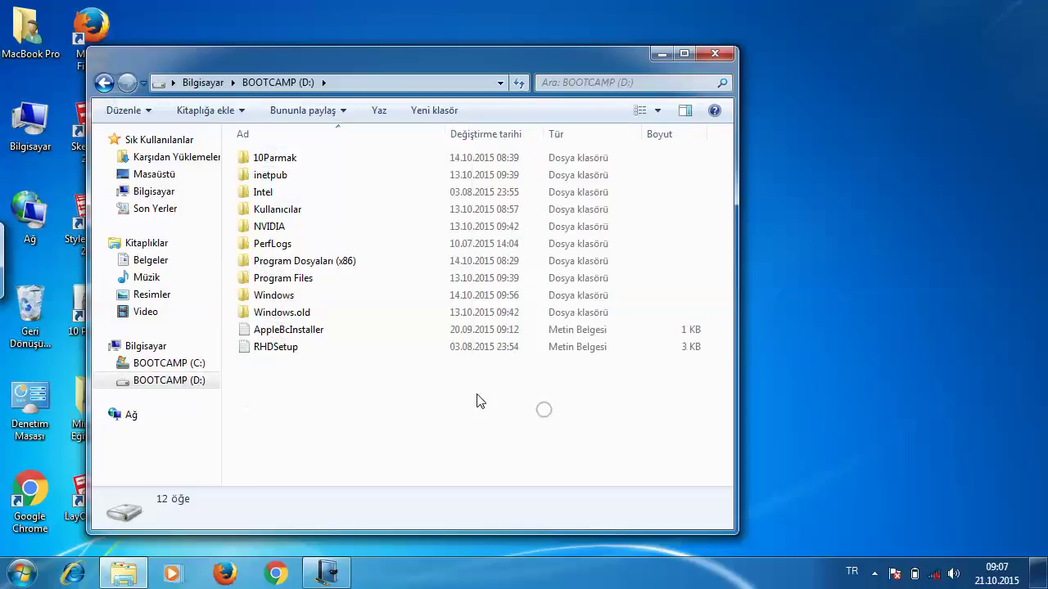
Create a folder named Çalışmalarım on the D: drive and open it.
{"action": "right_click", "coordinate": [414, 383]}
{"action": "mouse_move", "coordinate": [582, 346]}
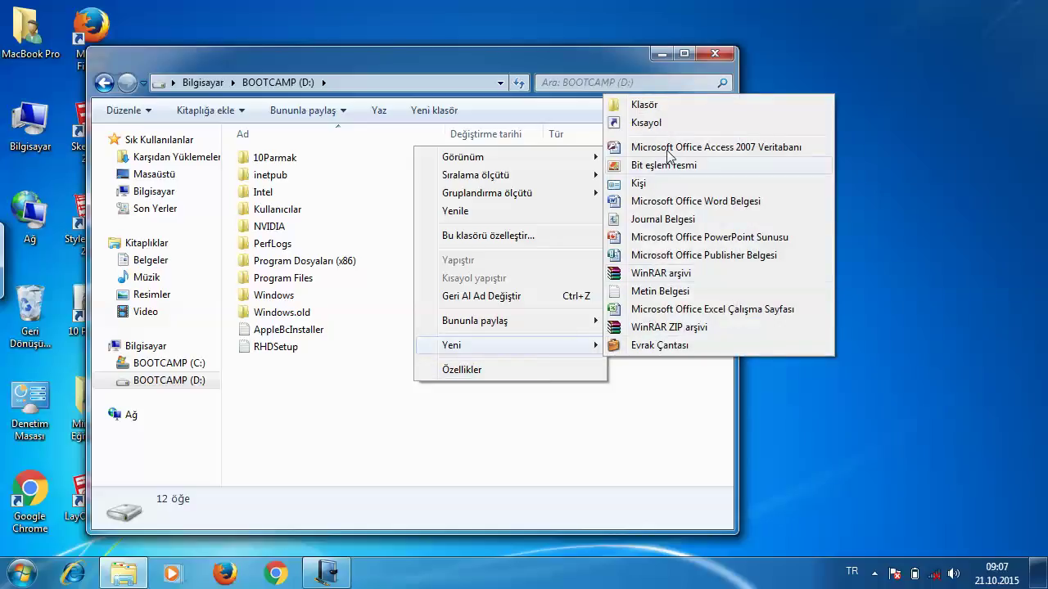
{"action": "left_click", "coordinate": [687, 106]}
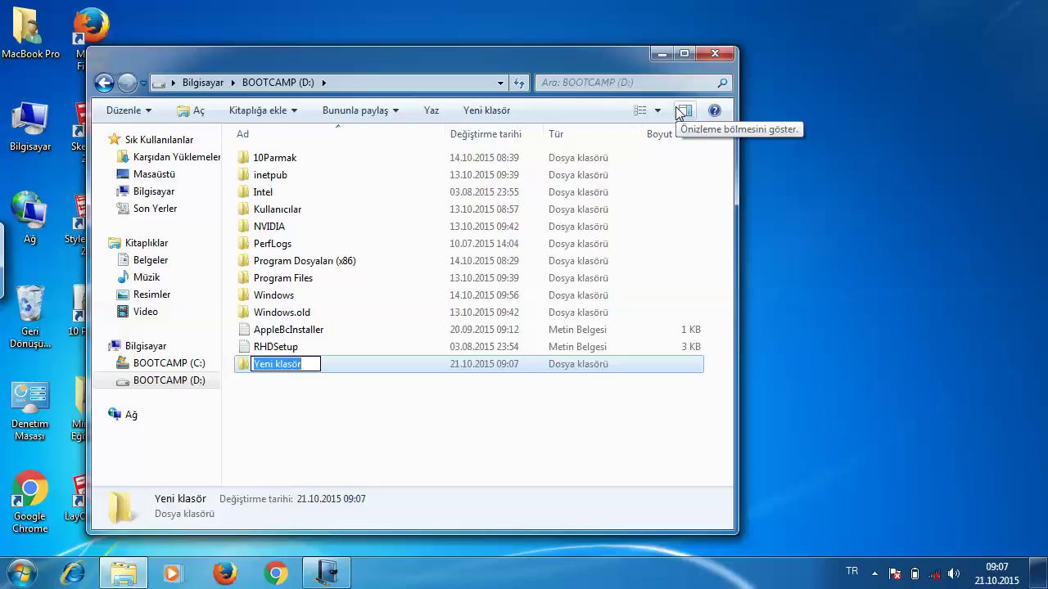
{"action": "type", "text": "Çalışmalarım"}
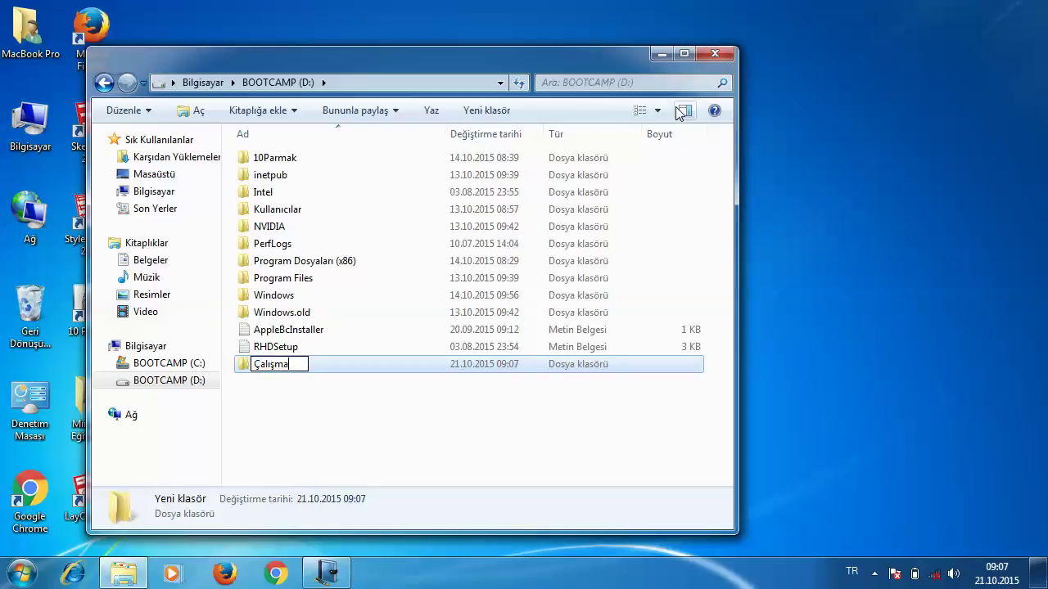
{"action": "key", "text": "Return"}
{"action": "key", "text": "Return"}
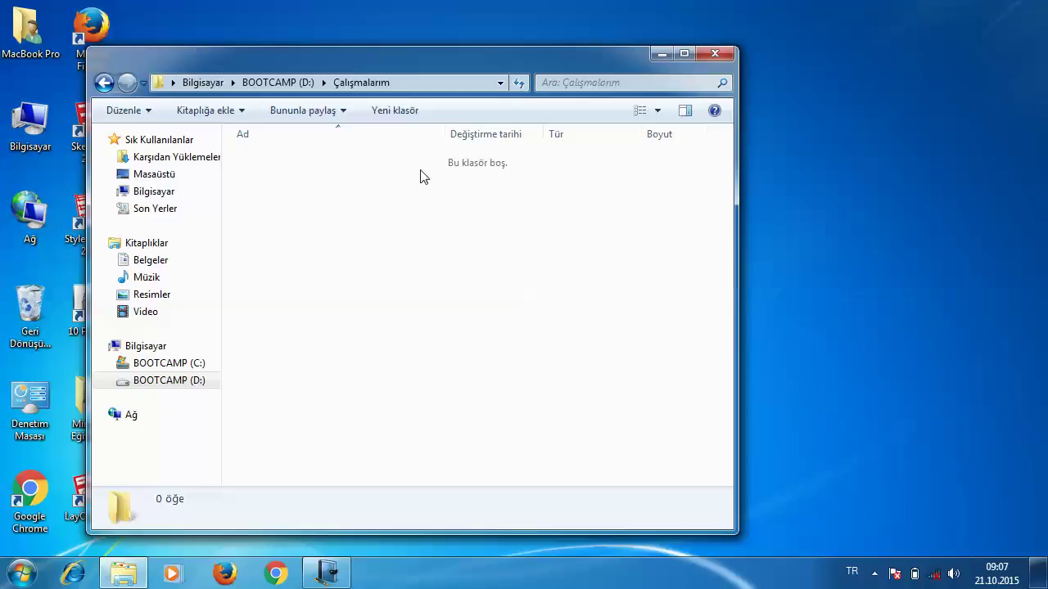
Create a folder named Müşteri Adı inside Çalışmalarım and open it.
{"action": "left_click", "coordinate": [390, 111]}
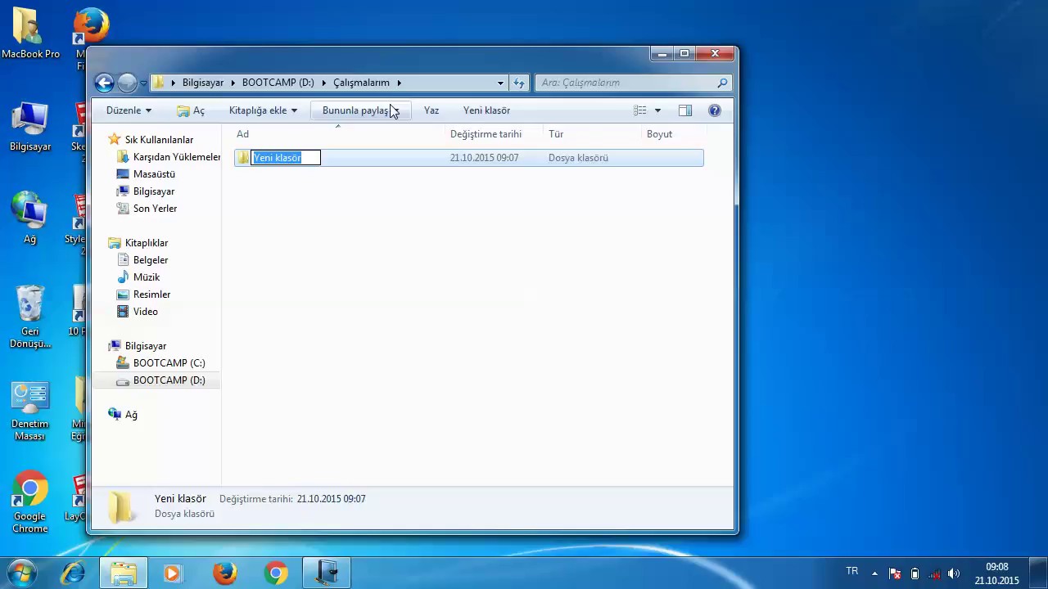
{"action": "type", "text": "Müşteri Adı"}
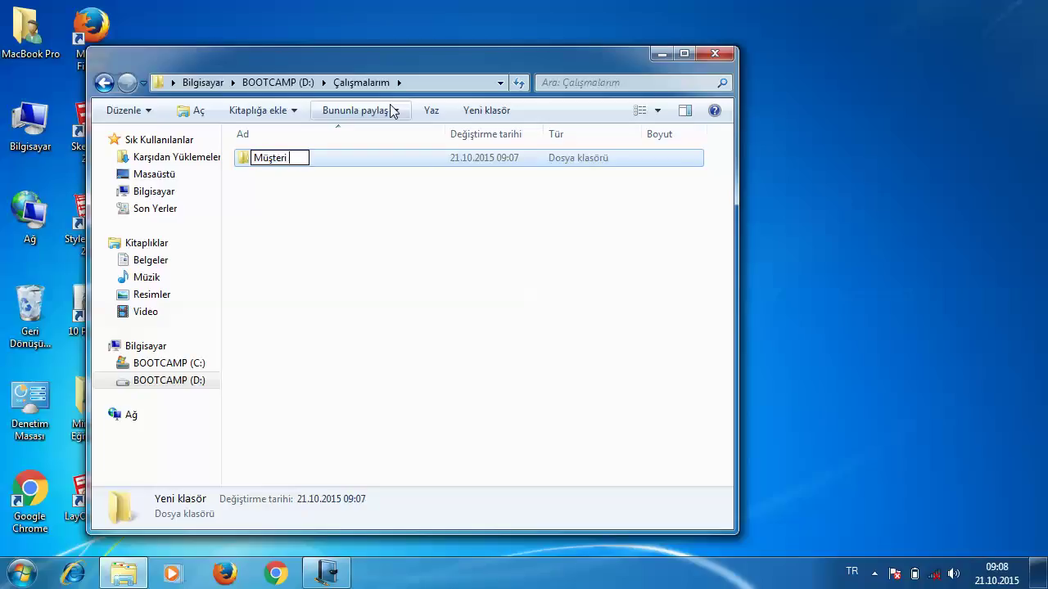
{"action": "key", "text": "Return"}
{"action": "key", "text": "Return"}
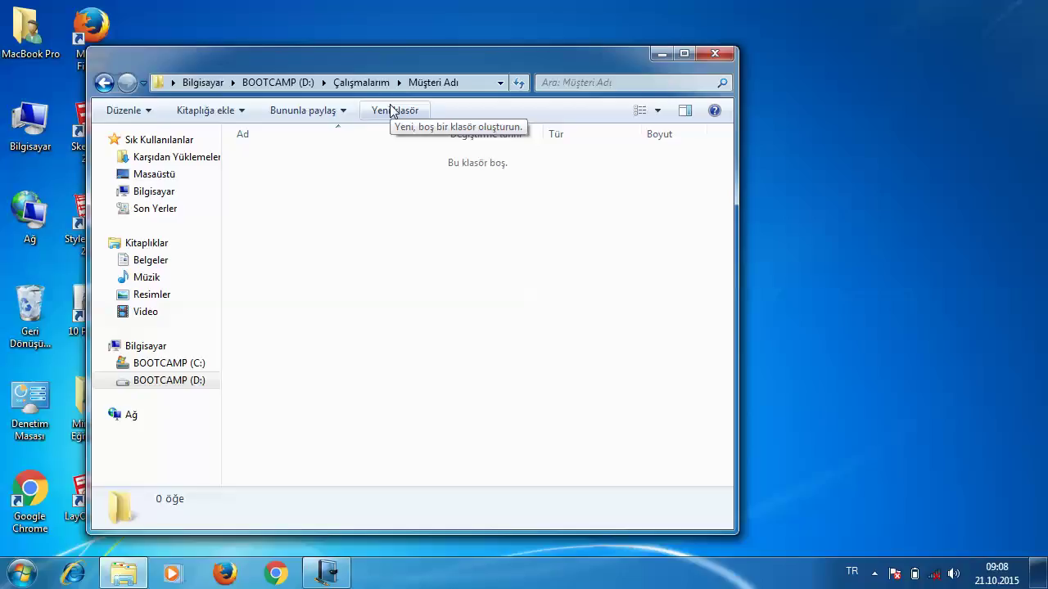
Create a folder named 2015 inside Müşteri Adı and open it.
{"action": "left_click", "coordinate": [390, 110]}
{"action": "type", "text": "2010"}
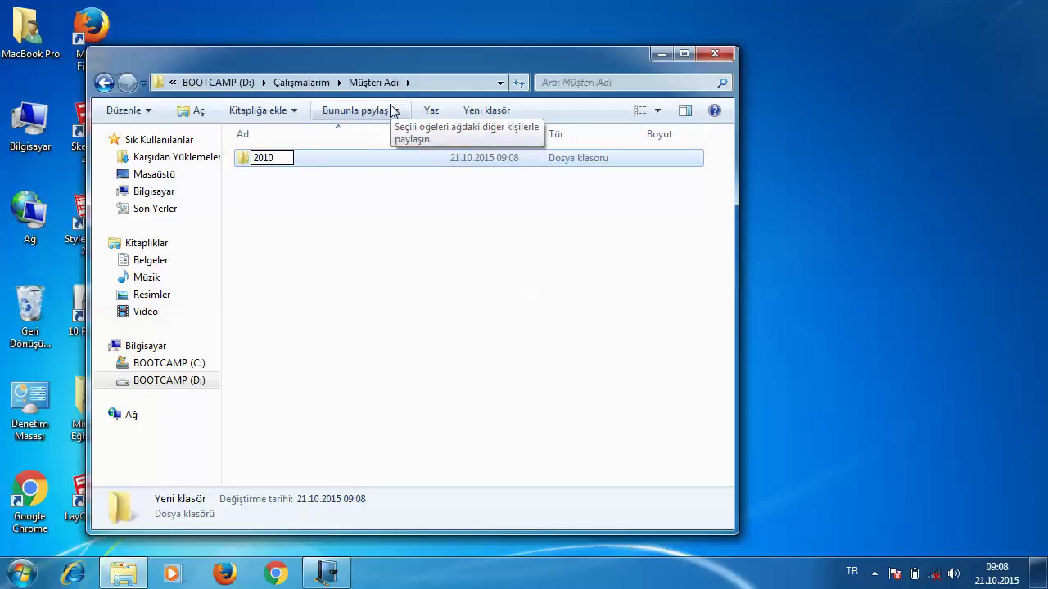
{"action": "key", "text": "BackSpace"}
{"action": "type", "text": "5"}
{"action": "key", "text": "Return"}
{"action": "key", "text": "Return"}
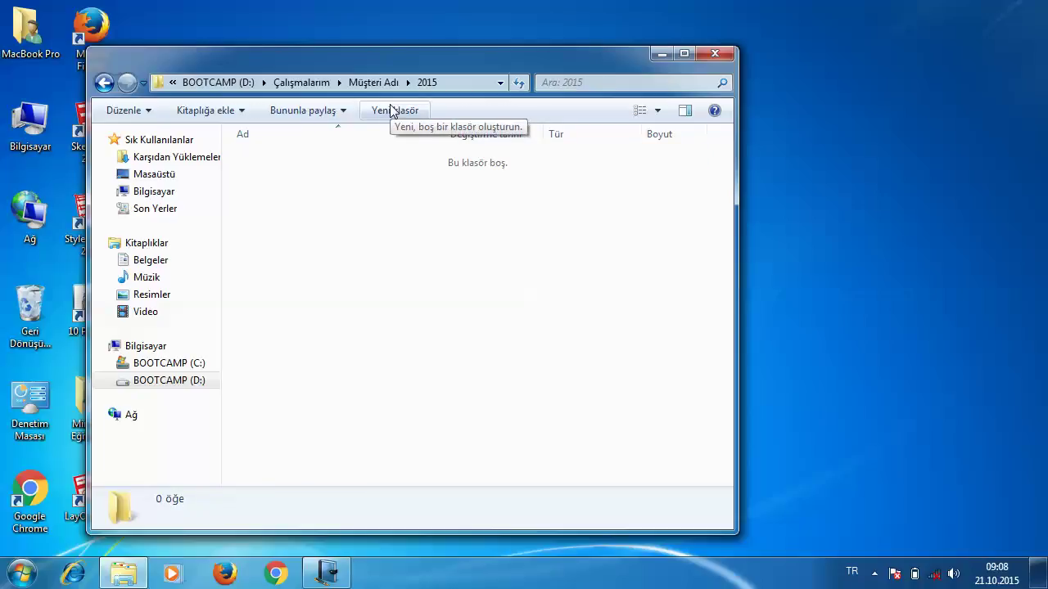
Create a folder named Çalışma 1 inside the 2015 folder.
{"action": "left_click", "coordinate": [391, 111]}
{"action": "type", "text": "ö"}
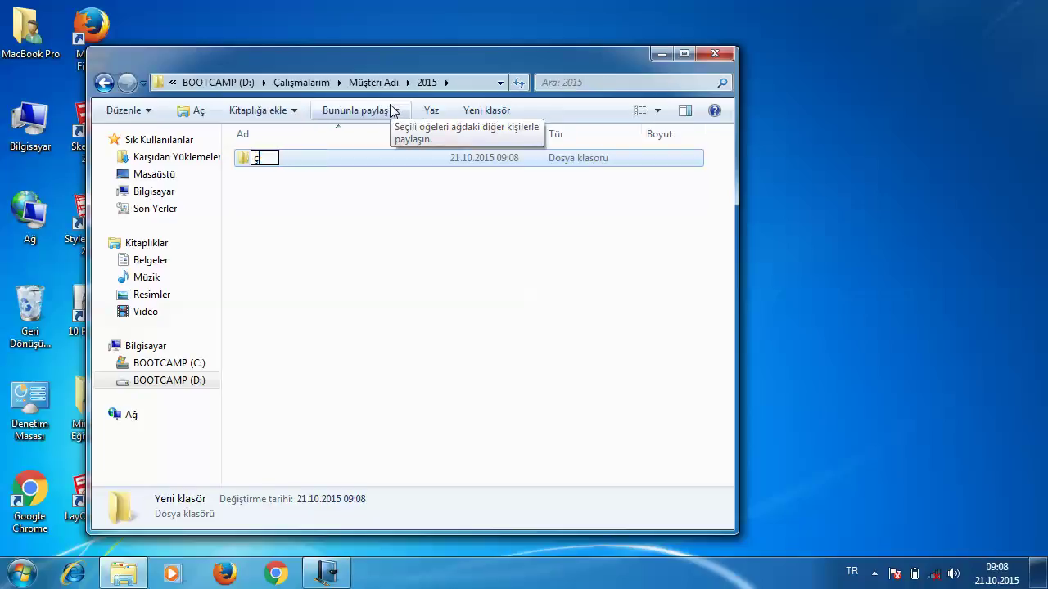
{"action": "key", "text": "BackSpace"}
{"action": "type", "text": "Çalışma 1"}
{"action": "key", "text": "Return"}
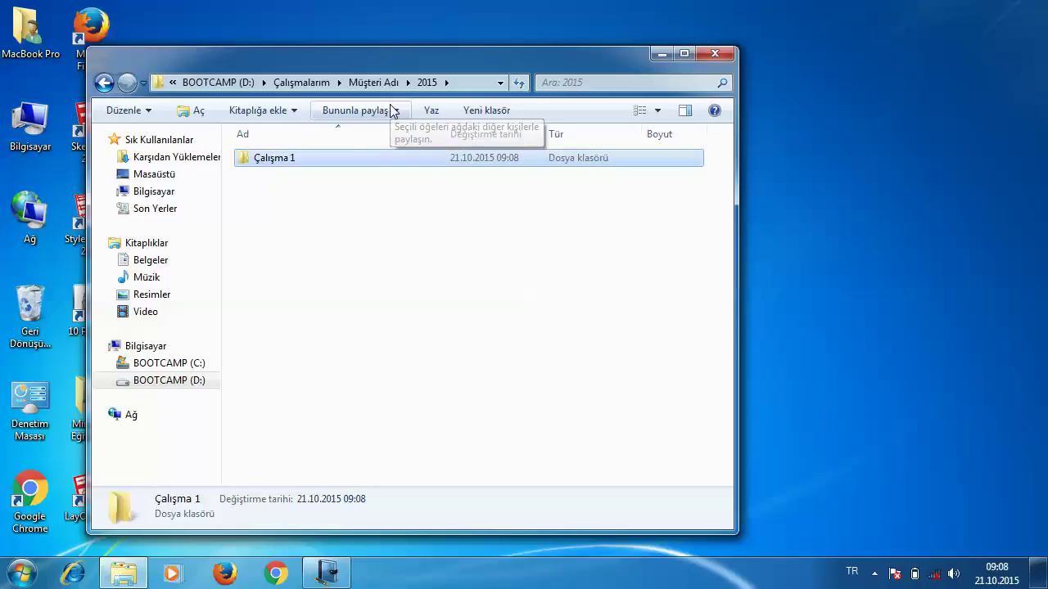
Add a second folder named Çalışma 2 alongside Çalışma 1 in the 2015 folder.
{"action": "left_click", "coordinate": [391, 110]}
{"action": "left_click", "coordinate": [477, 112]}
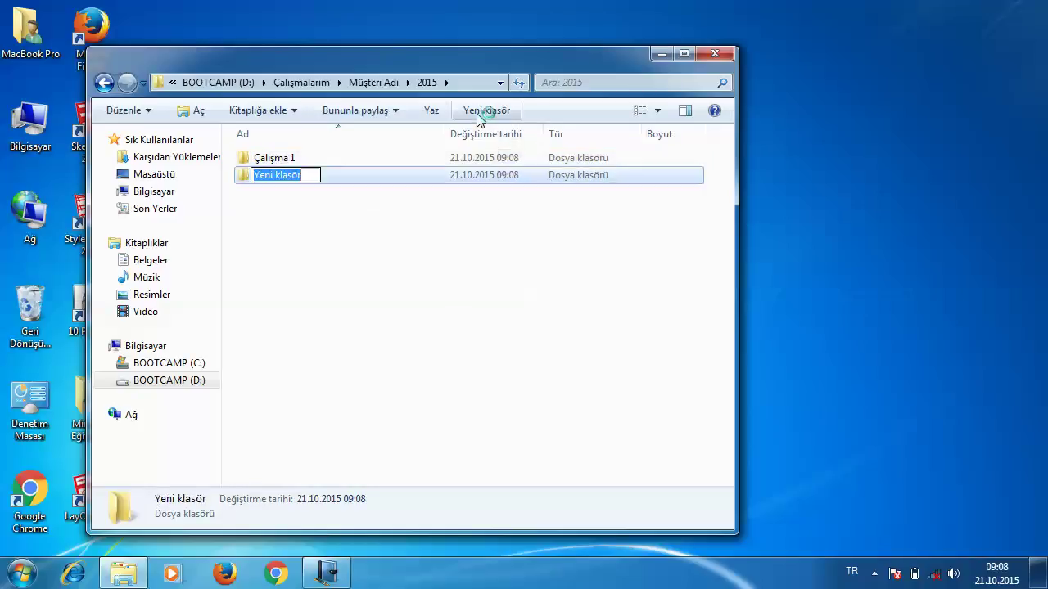
{"action": "type", "text": "Çalışma 2"}
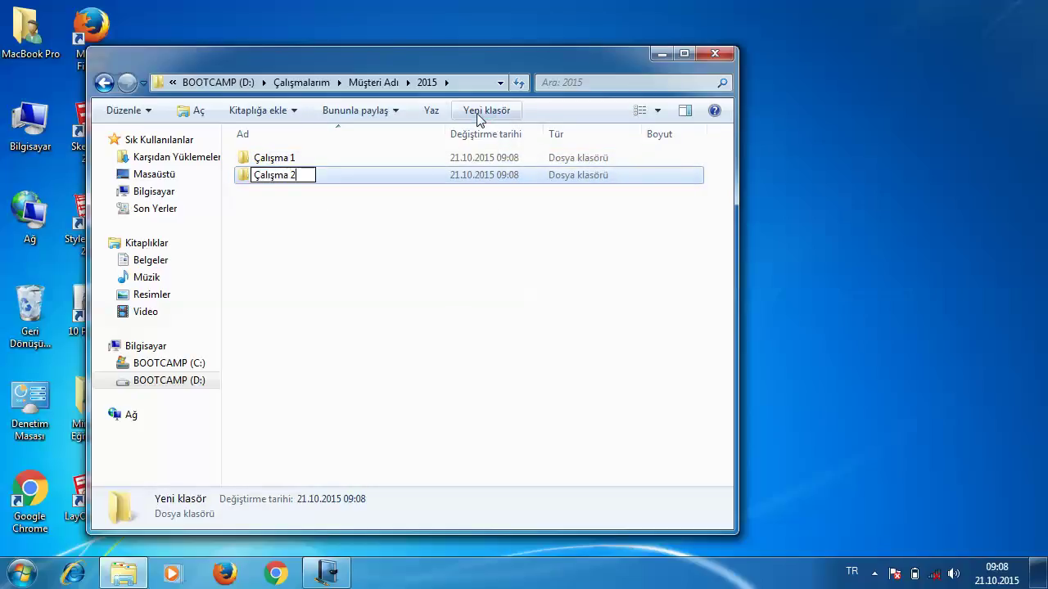
{"action": "key", "text": "Return"}
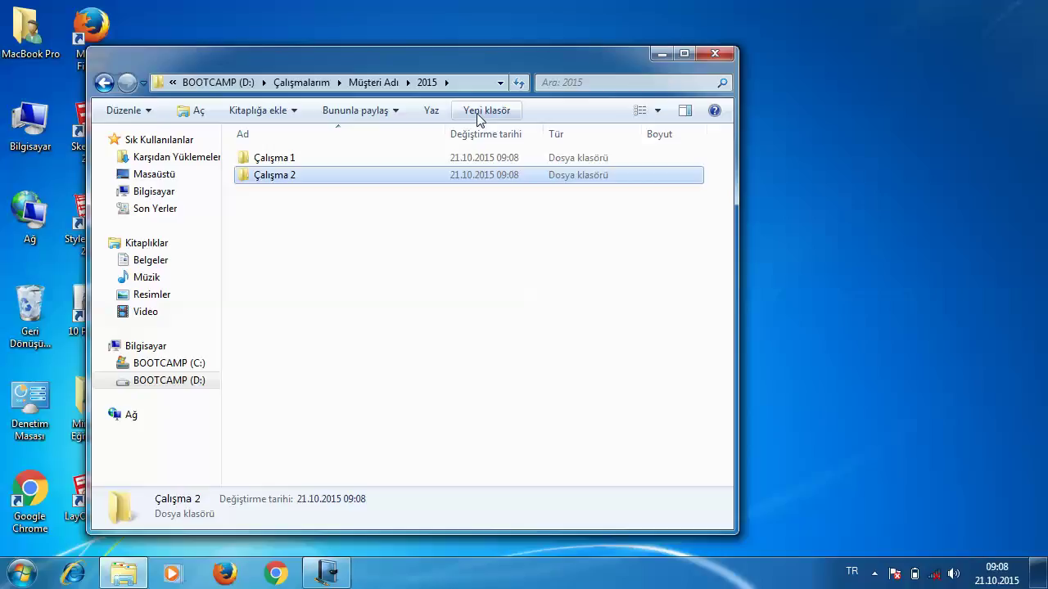
Return to the Müşteri Adı folder, create a folder named 2016 there and open it.
{"action": "key", "text": "BackSpace"}
{"action": "left_click", "coordinate": [480, 112]}
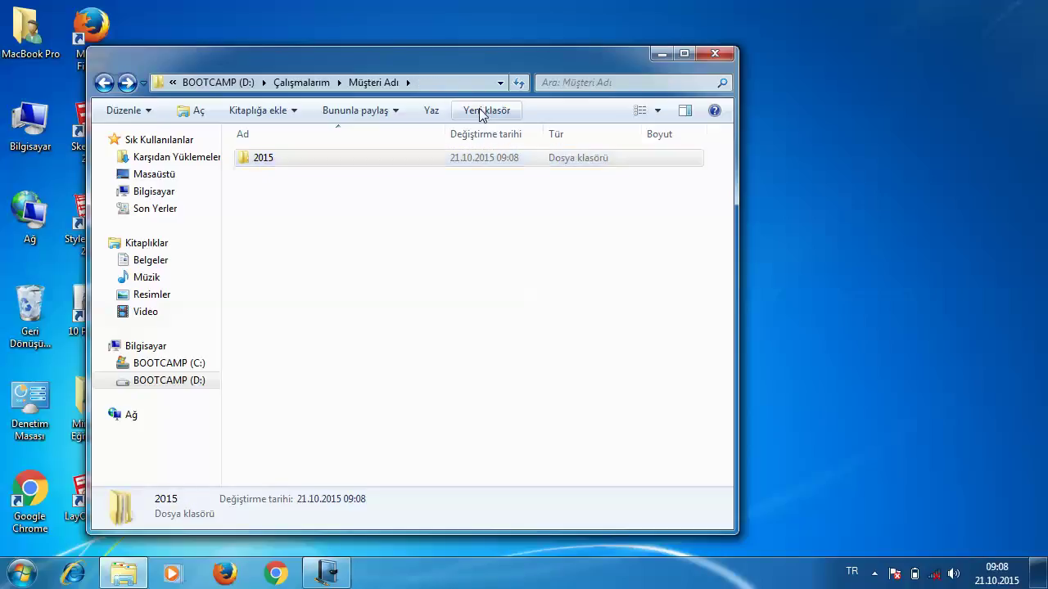
{"action": "type", "text": "2016"}
{"action": "key", "text": "Return"}
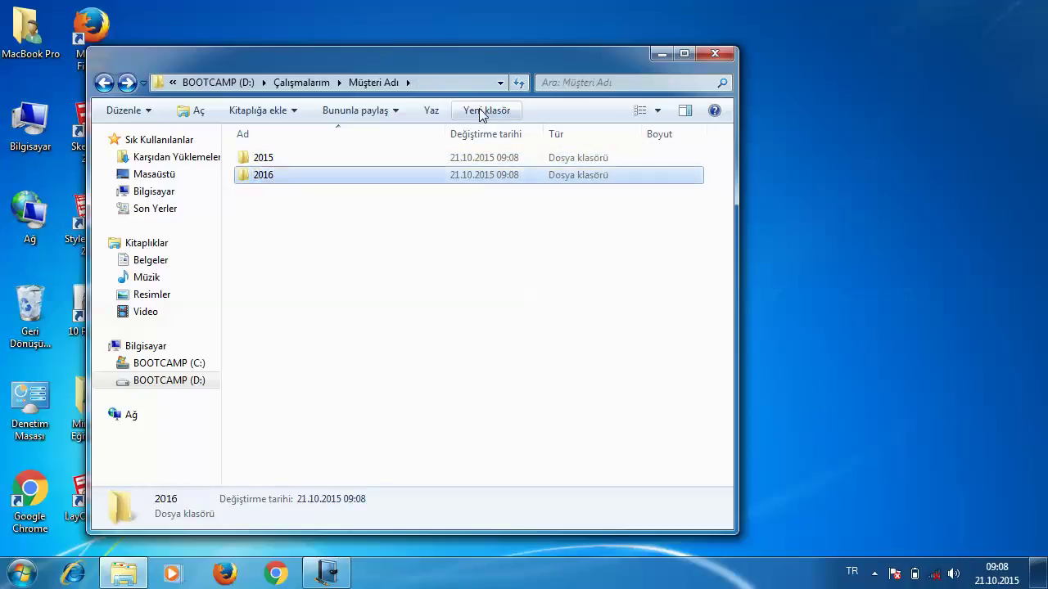
{"action": "key", "text": "Return"}
Create a folder named çalışma 5 inside the 2016 folder.
{"action": "left_click", "coordinate": [413, 112]}
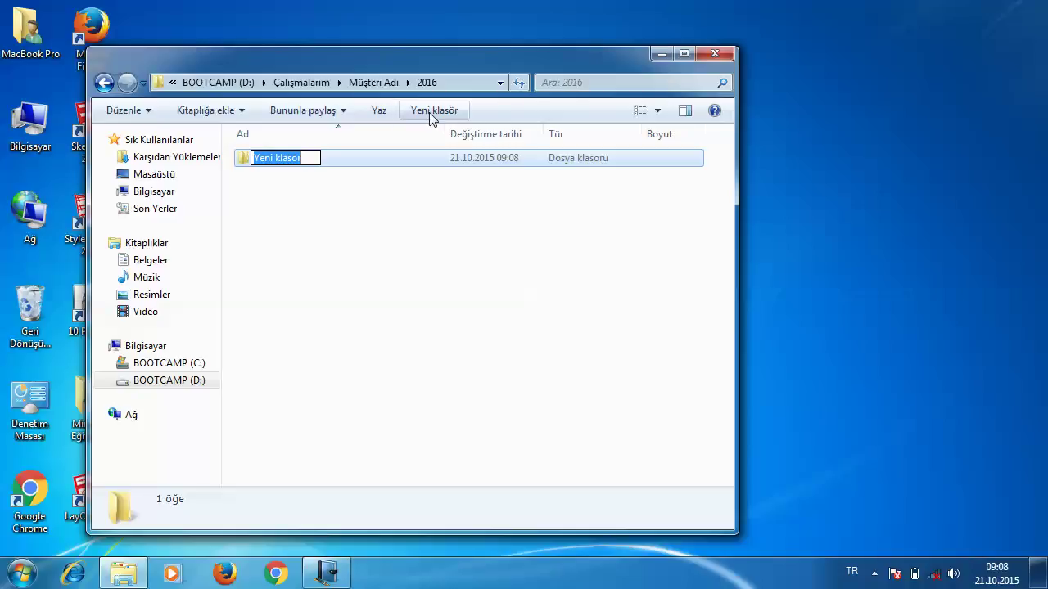
{"action": "type", "text": "çalışm"}
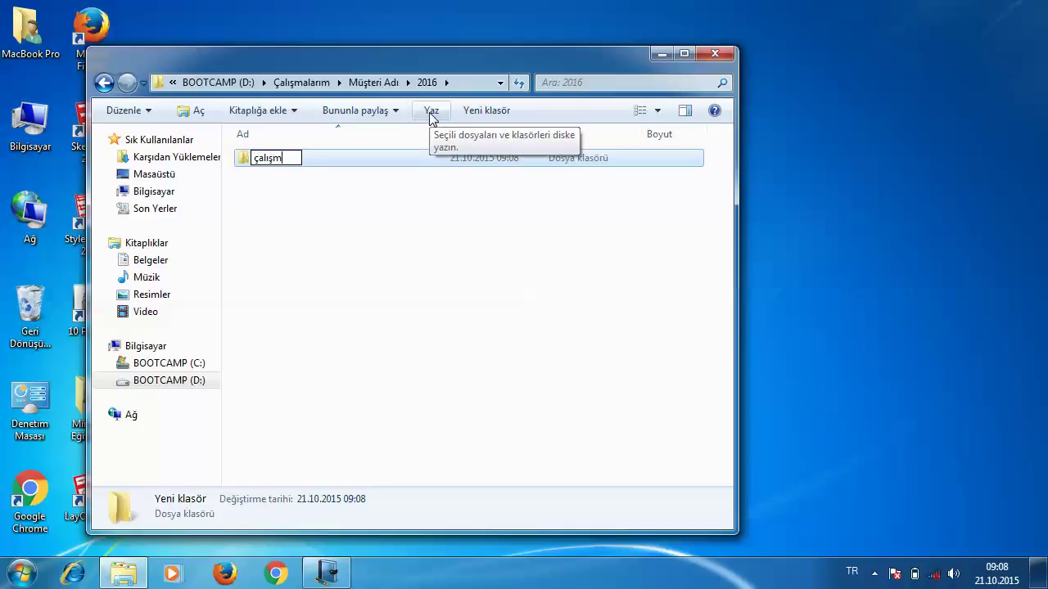
{"action": "type", "text": "a 5"}
{"action": "key", "text": "Return"}
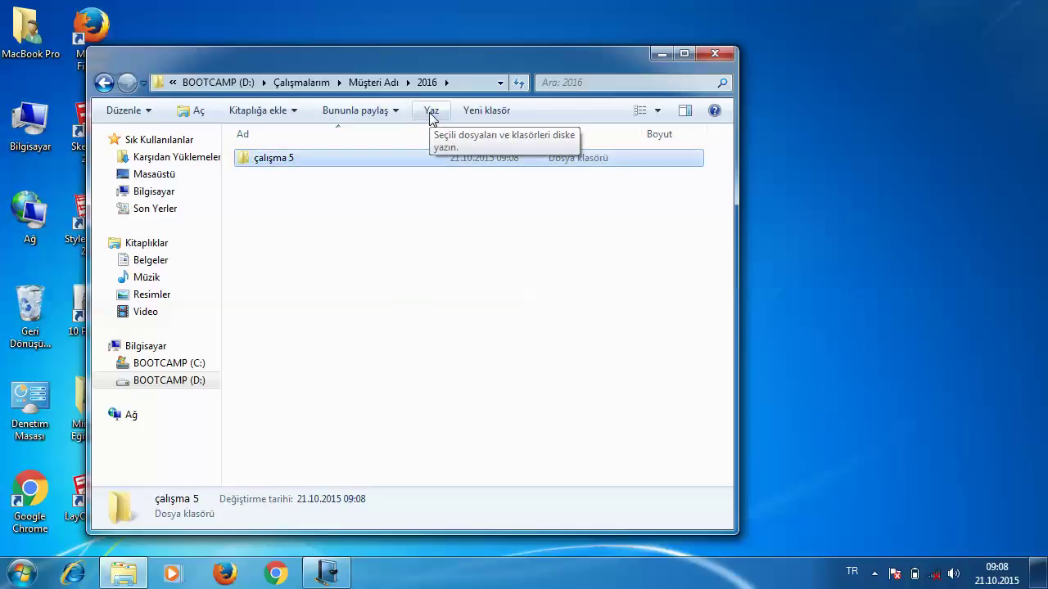
Review the folder hierarchy from Çalışmalarım through Müşteri Adı and 2015 down to Çalışma 2, and return to Çalışmalarım.
{"action": "key", "text": "BackSpace"}
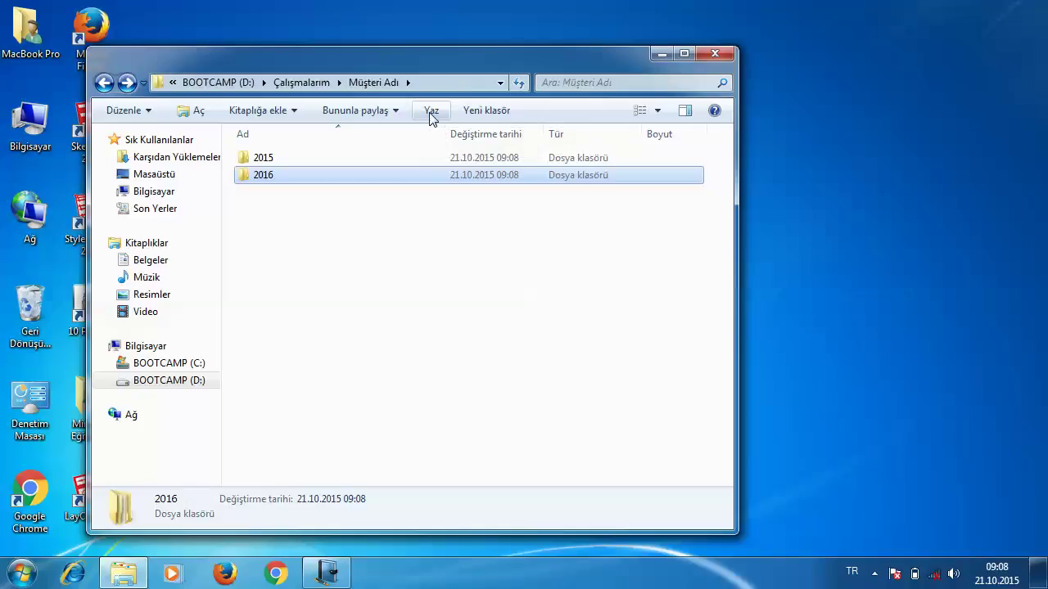
{"action": "key", "text": "BackSpace"}
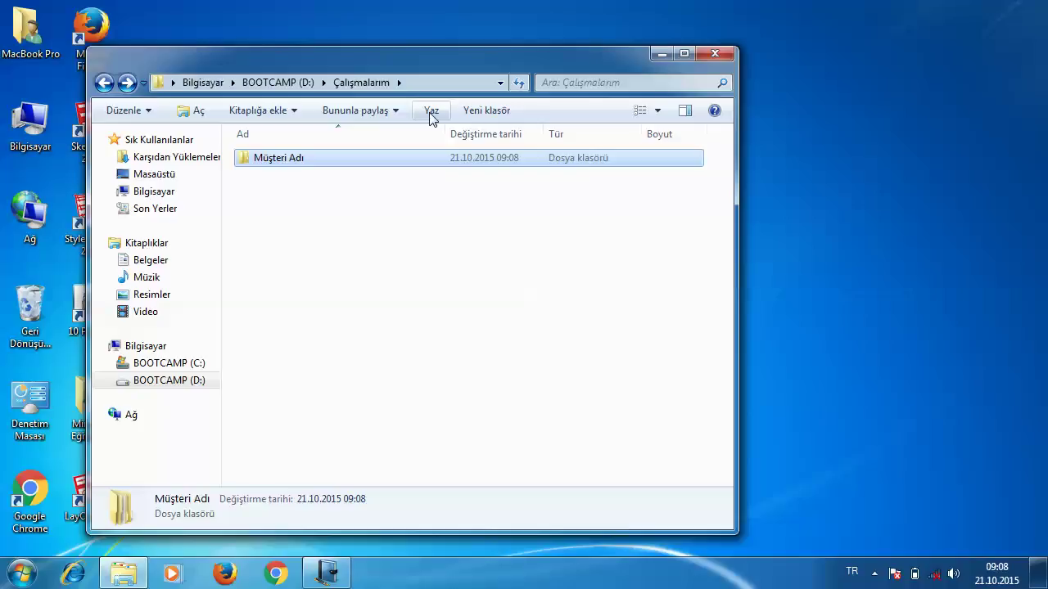
{"action": "double_click", "coordinate": [352, 156]}
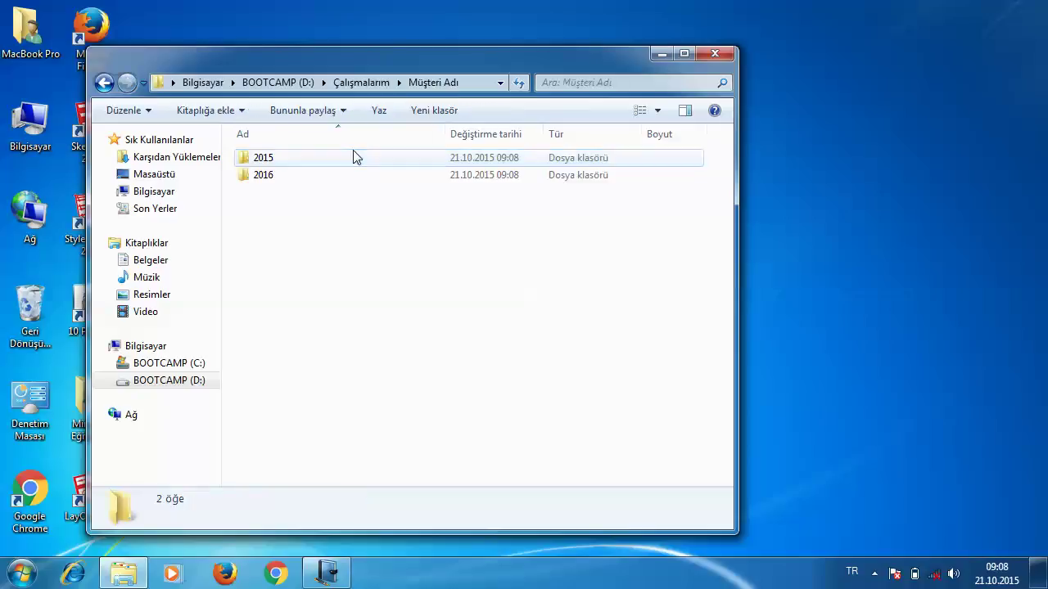
{"action": "double_click", "coordinate": [319, 160]}
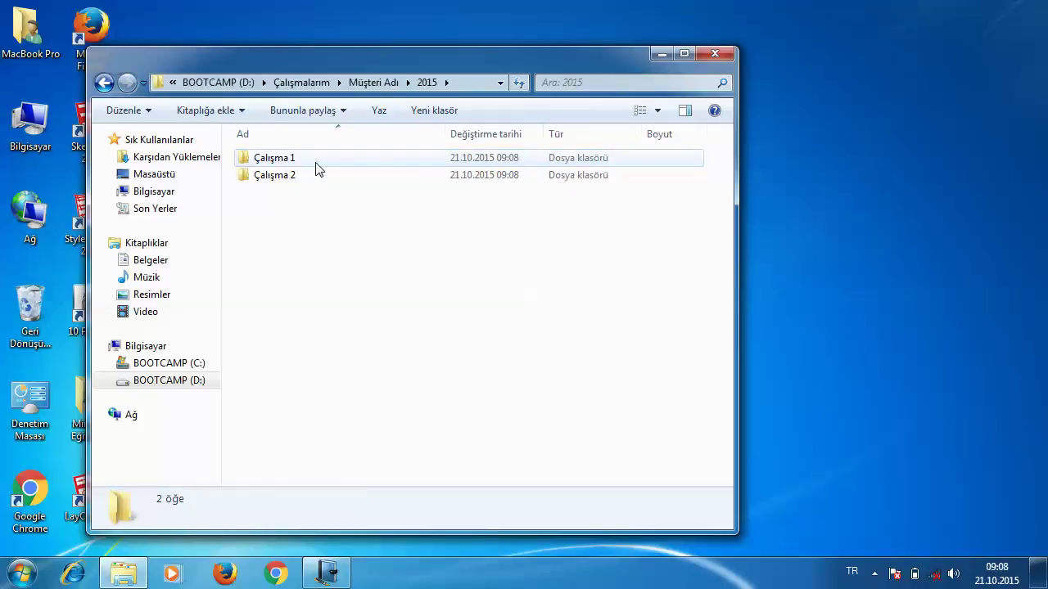
{"action": "double_click", "coordinate": [311, 179]}
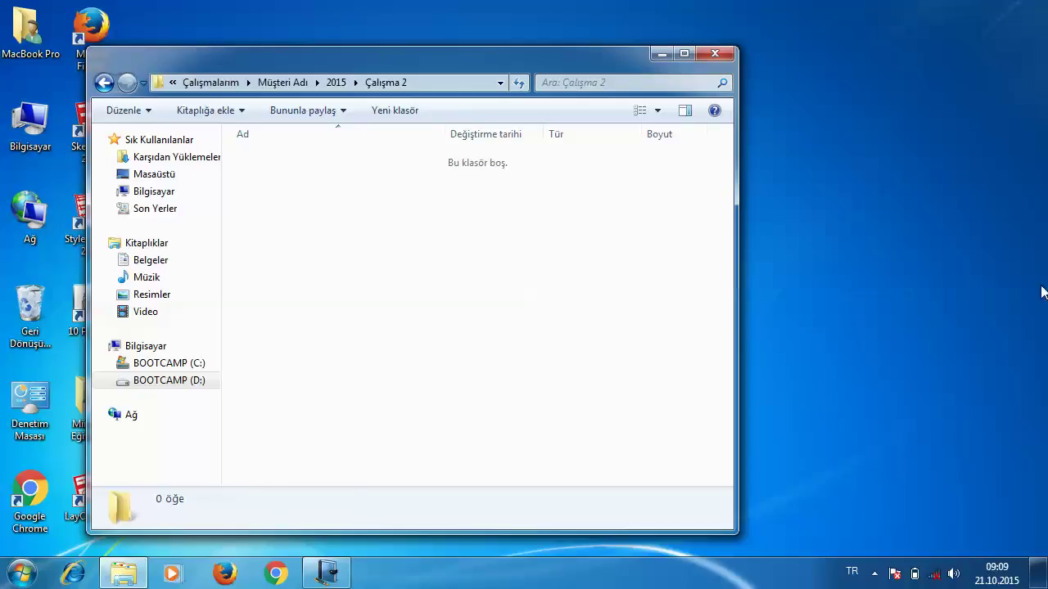
{"action": "key", "text": "BackSpace"}
{"action": "key", "text": "BackSpace"}
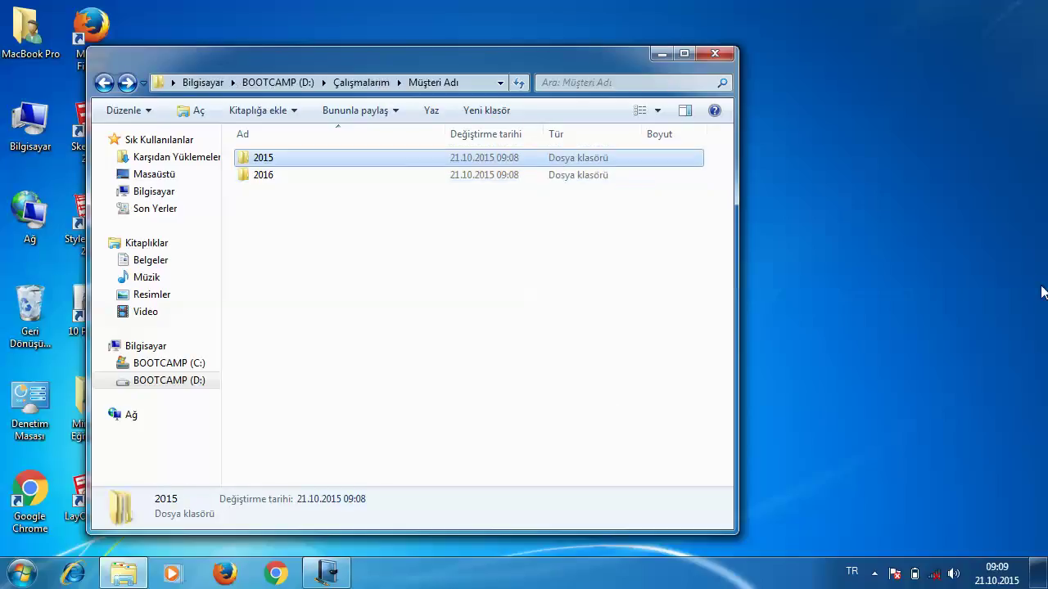
{"action": "key", "text": "BackSpace"}
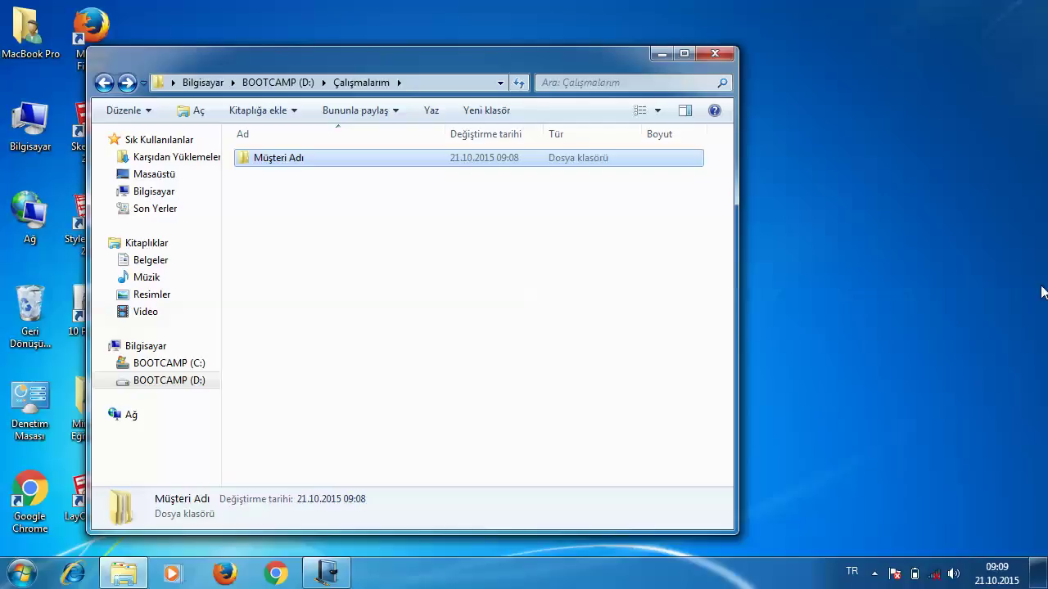